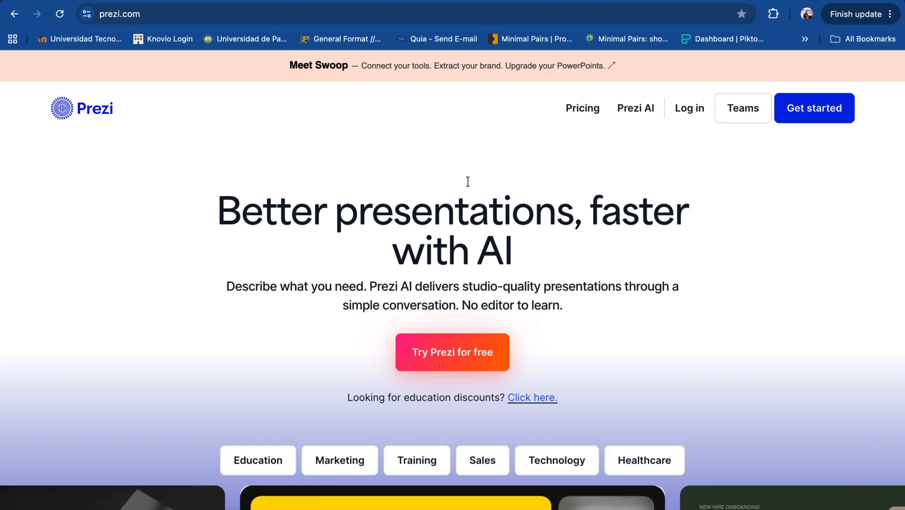
- Sign in to Prezi with the existing Google account and approve continuing to the dashboard
left_click(815, 112)
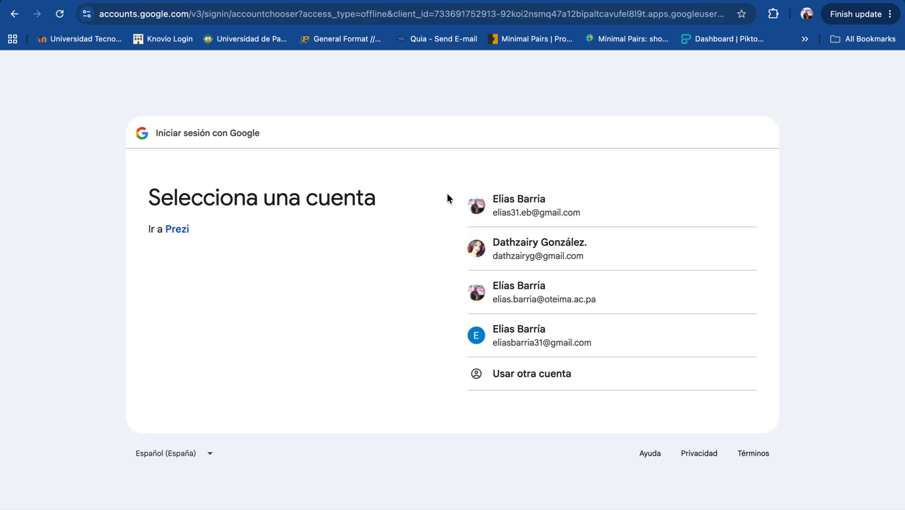
left_click(524, 209)
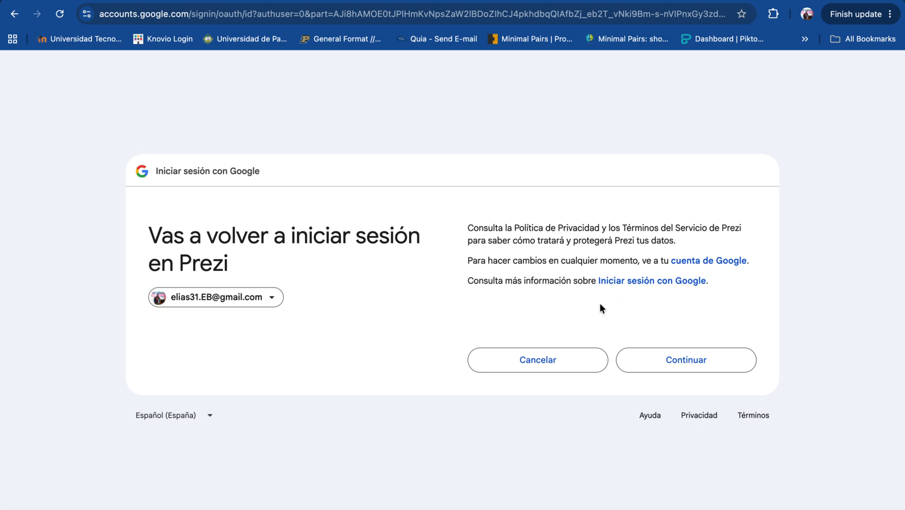
left_click(678, 361)
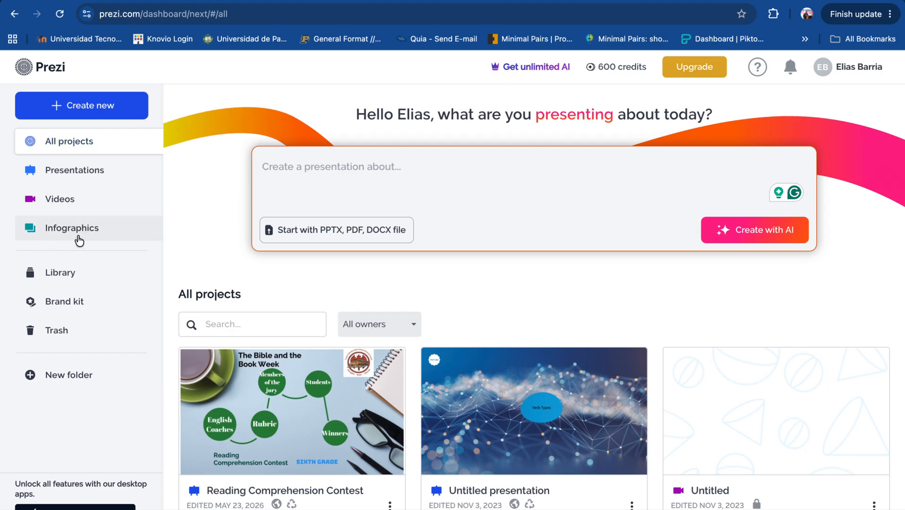
- Start a new video recording project from the Videos section of the dashboard
left_click(61, 201)
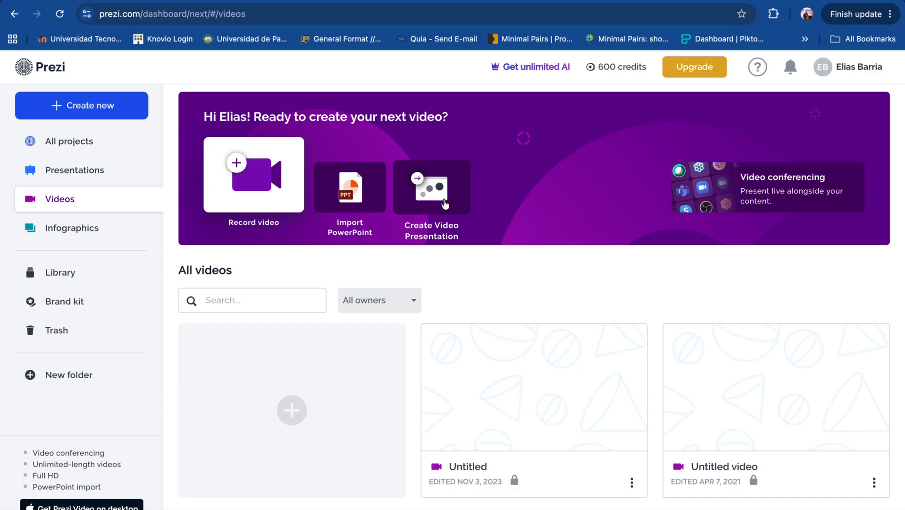
left_click(252, 190)
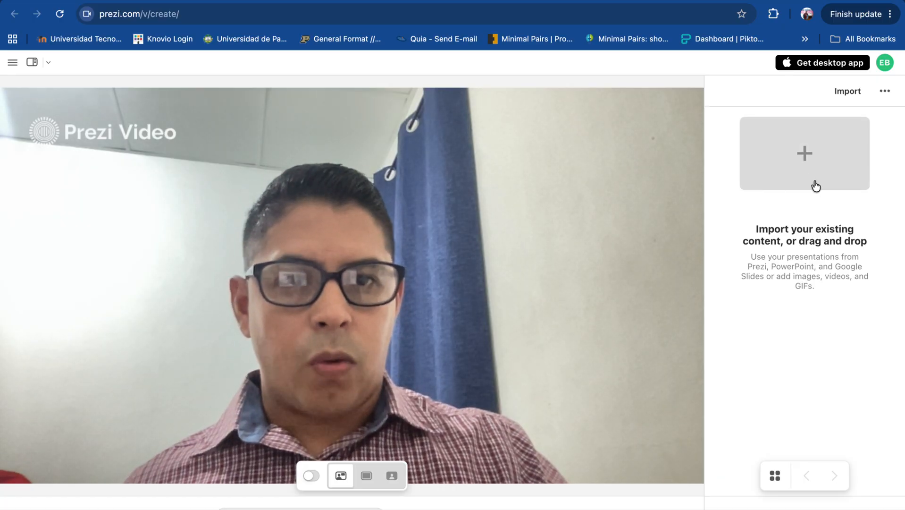
left_click(804, 159)
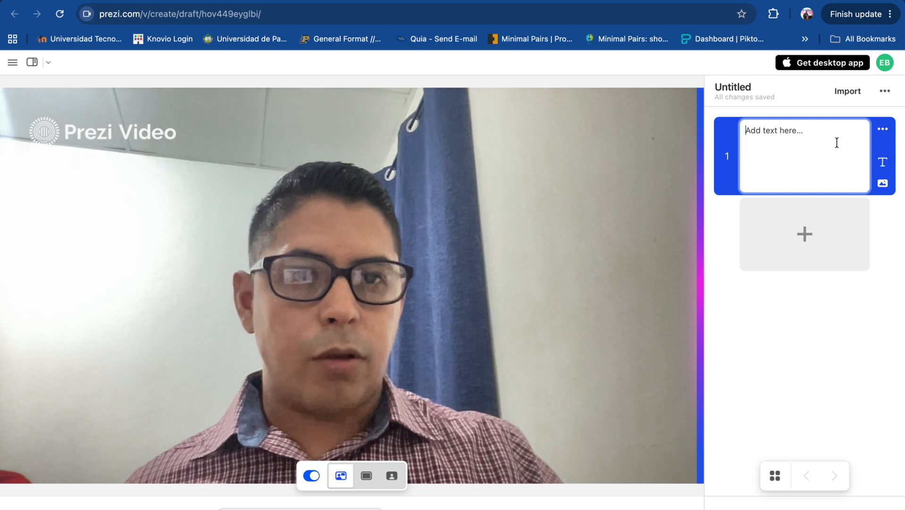
left_click(883, 129)
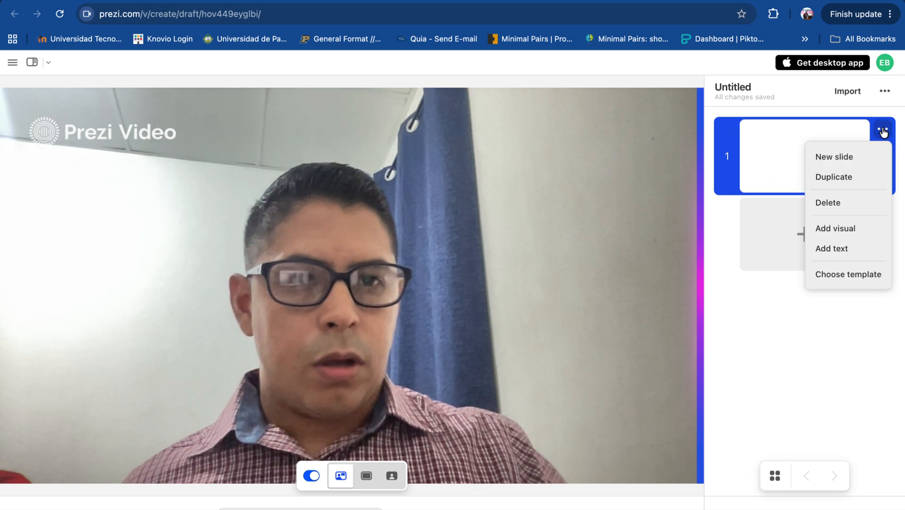
left_click(834, 204)
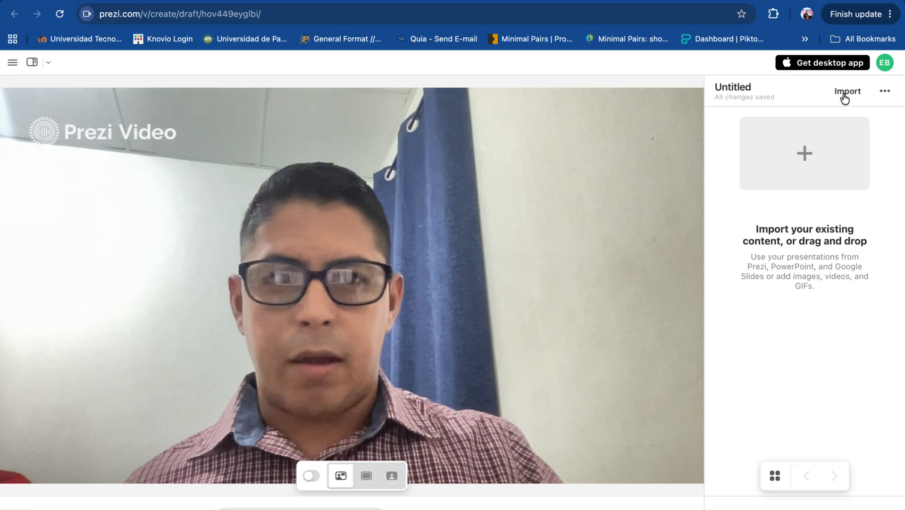
left_click(845, 94)
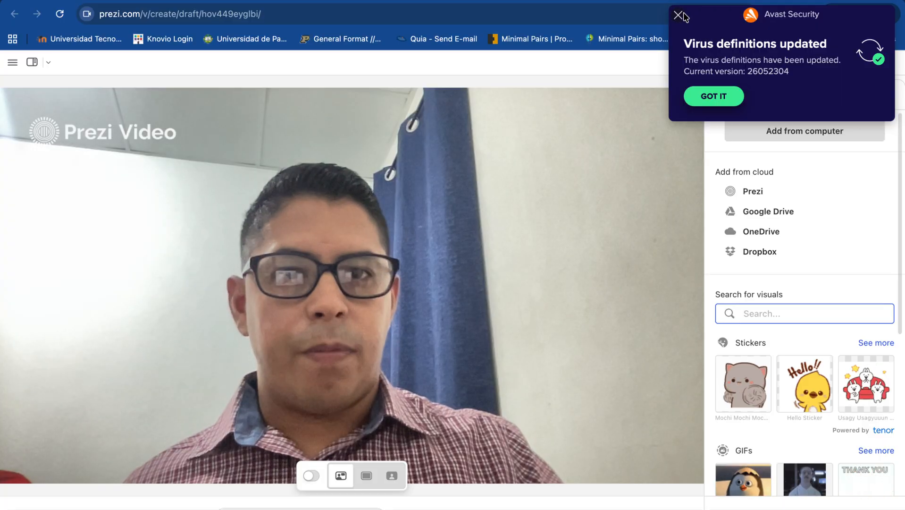
left_click(679, 16)
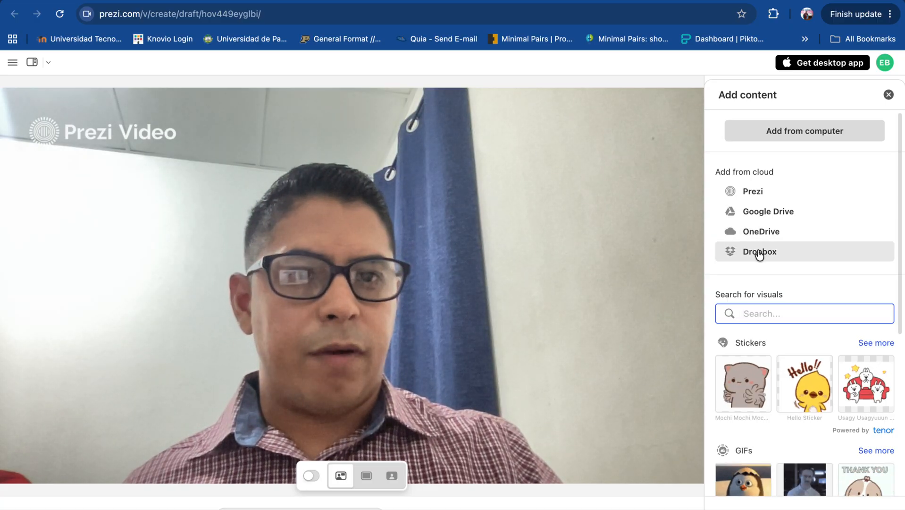
left_click(789, 137)
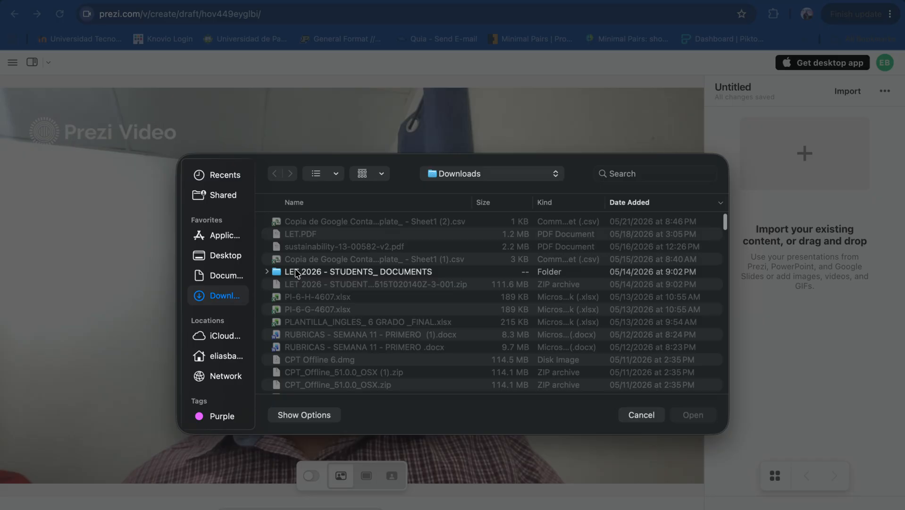
left_click(631, 414)
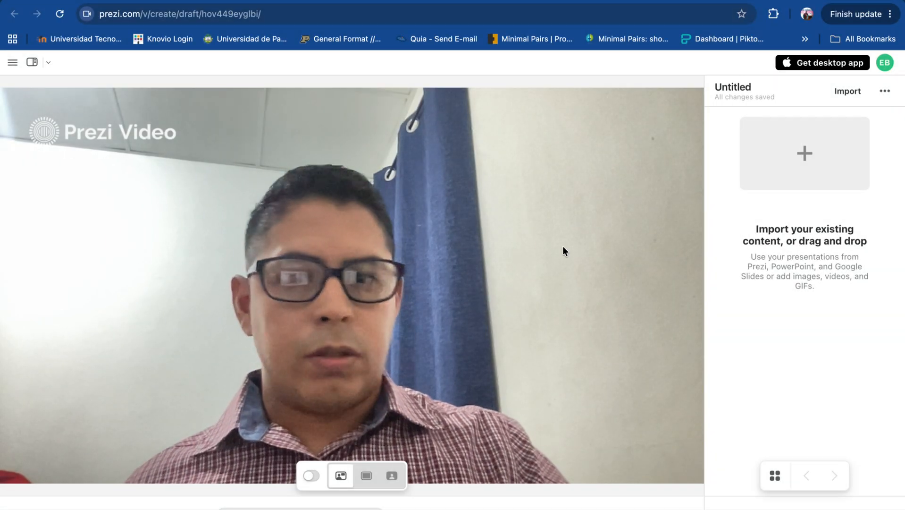
- Import "Session 1 - Synchronous.pptx" from the SESSION 1 folder into the video and dismiss the Transparent mode introduction
key("ctrl+Left")
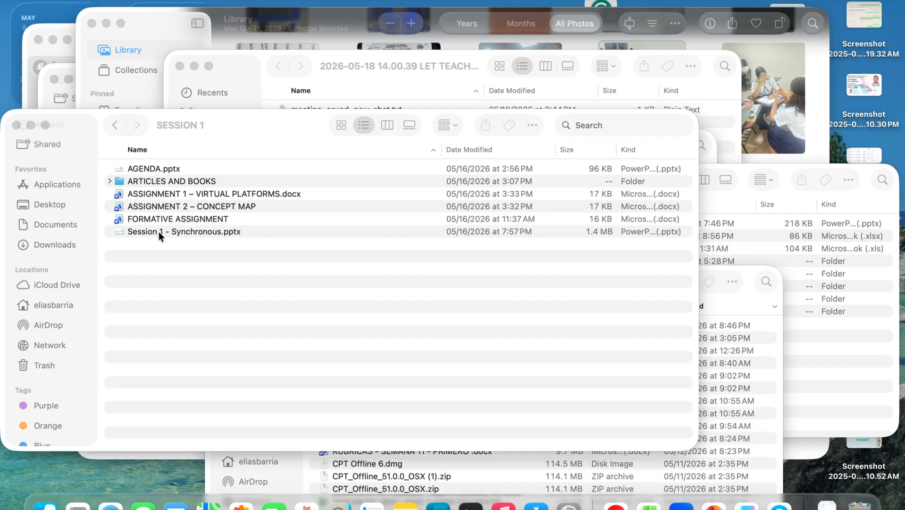
left_click_drag(136, 232, 766, 227)
key("ctrl+Right")
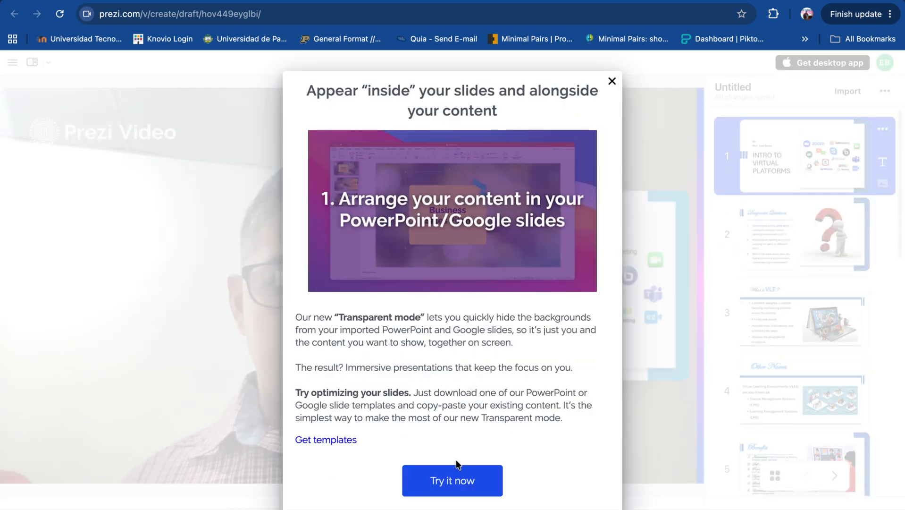
left_click(612, 81)
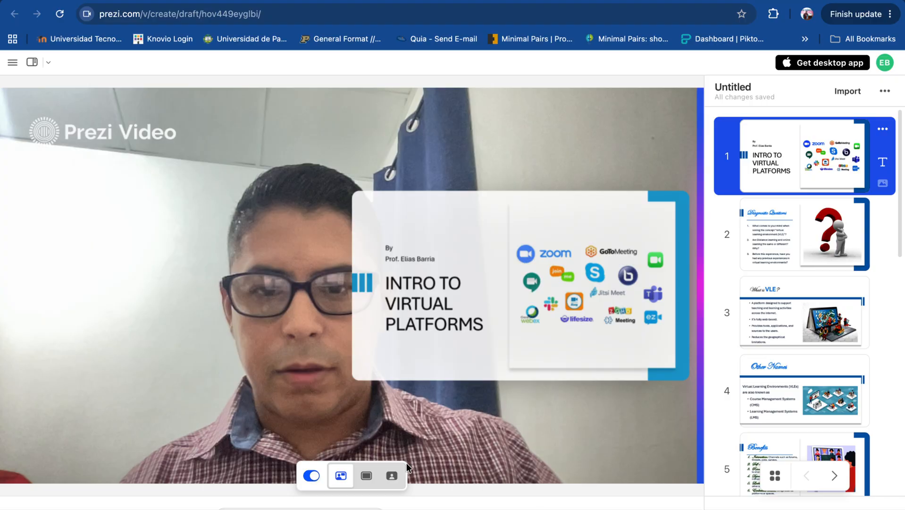
- Preview slide 1 as a full-frame transparent overlay and as content only, then return to the side-by-side layout
left_click(392, 476)
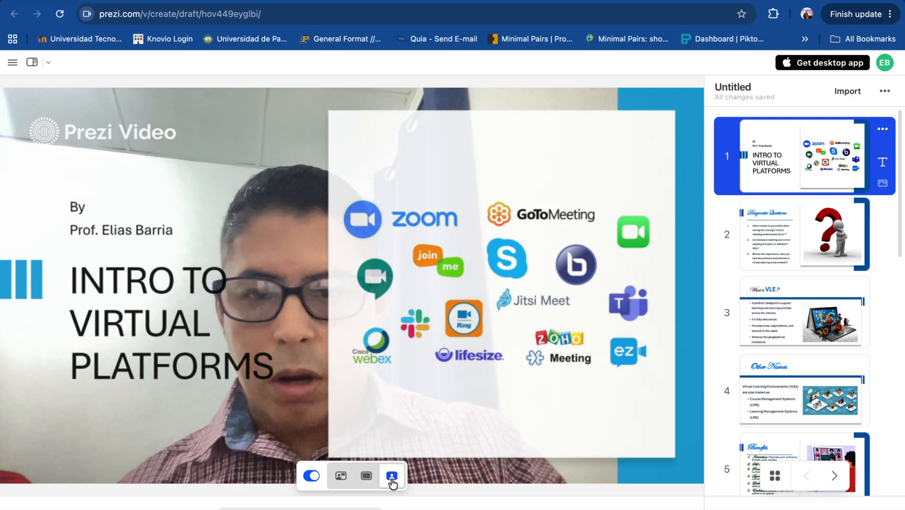
left_click(365, 481)
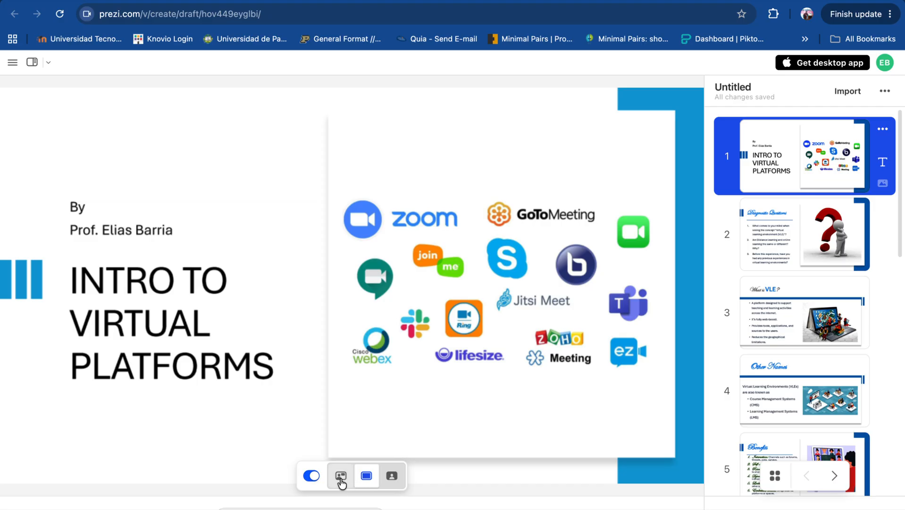
left_click(341, 479)
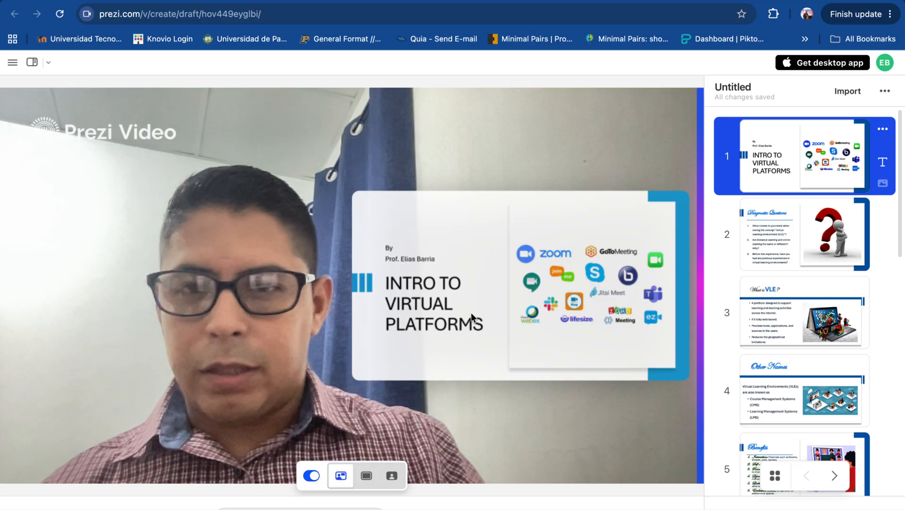
- Step through the imported slides beside the camera image up to slide 4, "Other Names"
key("Right")
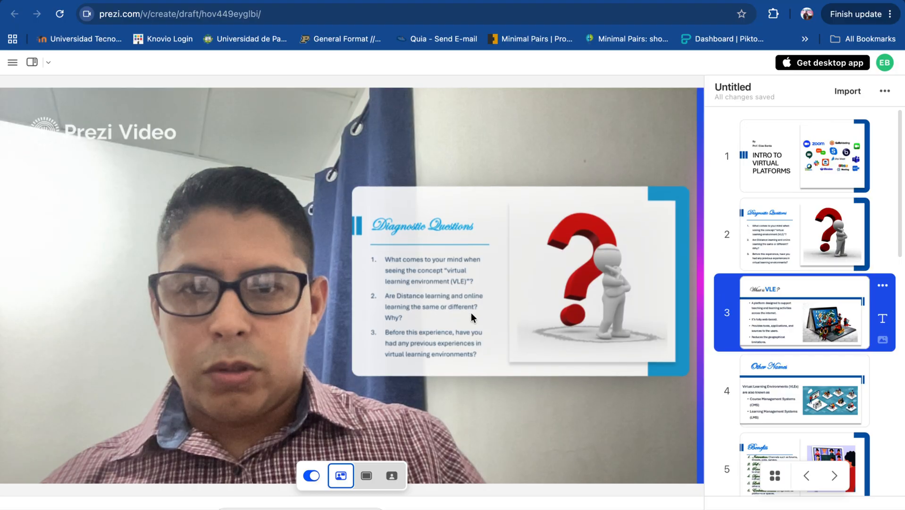
key("Right")
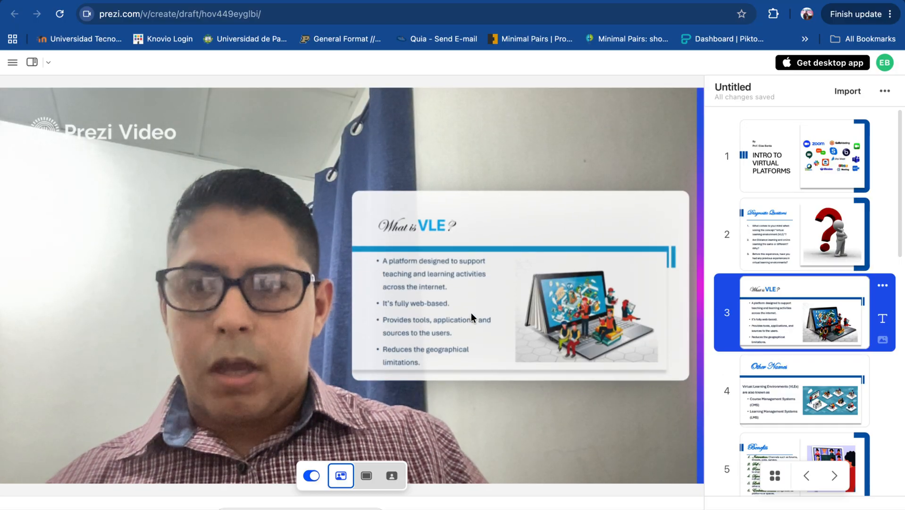
key("Right")
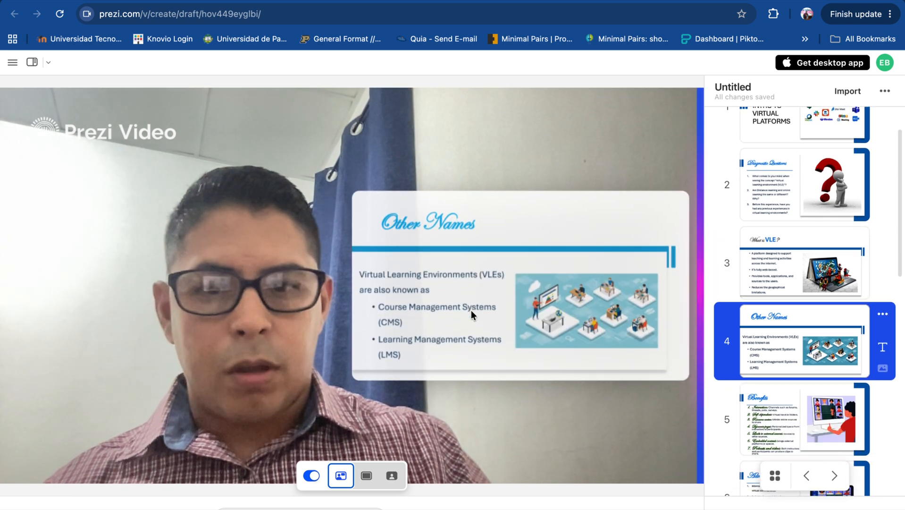
- Import the May 23, 2026 Reading Comprehension presentation from Prezi and preview it as content only and as a transparent overlay
left_click(844, 95)
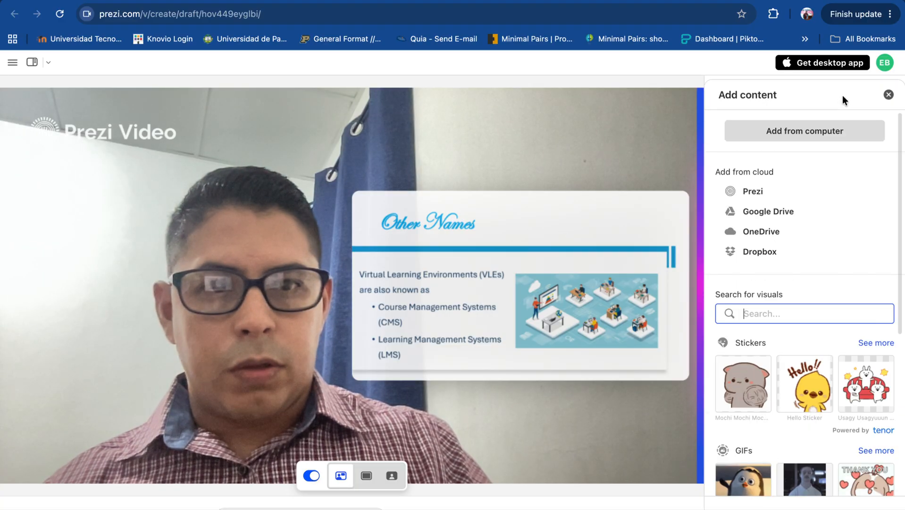
left_click(751, 191)
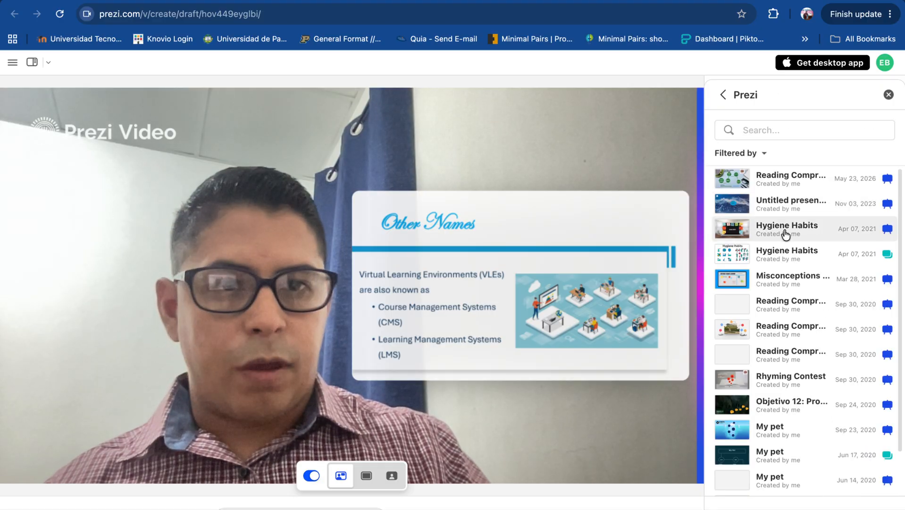
left_click(771, 187)
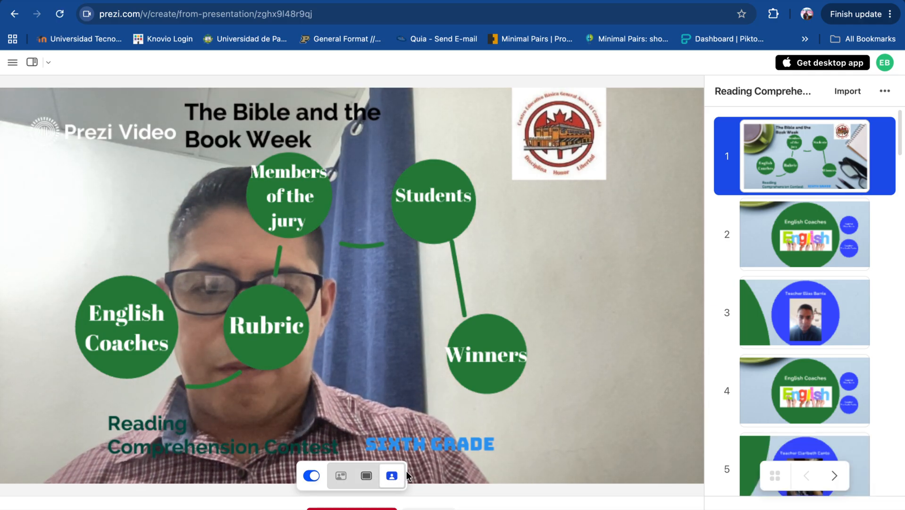
left_click(368, 478)
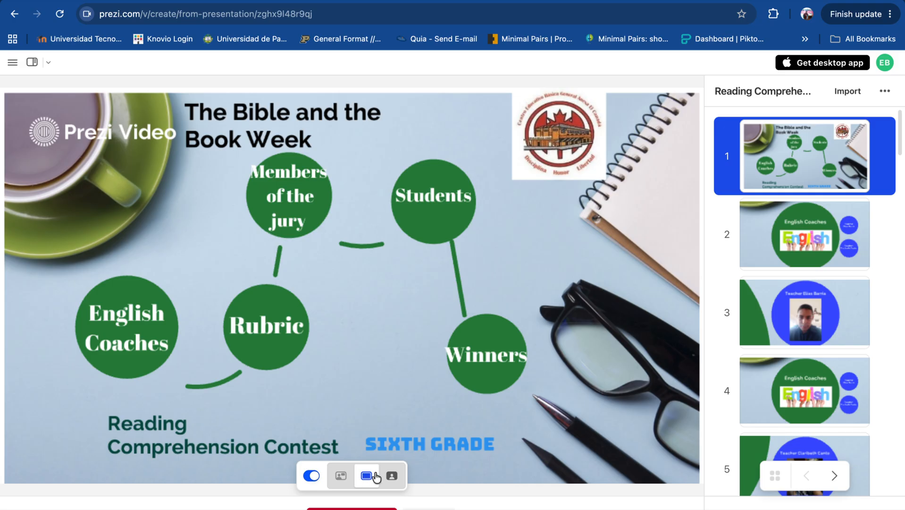
left_click(392, 477)
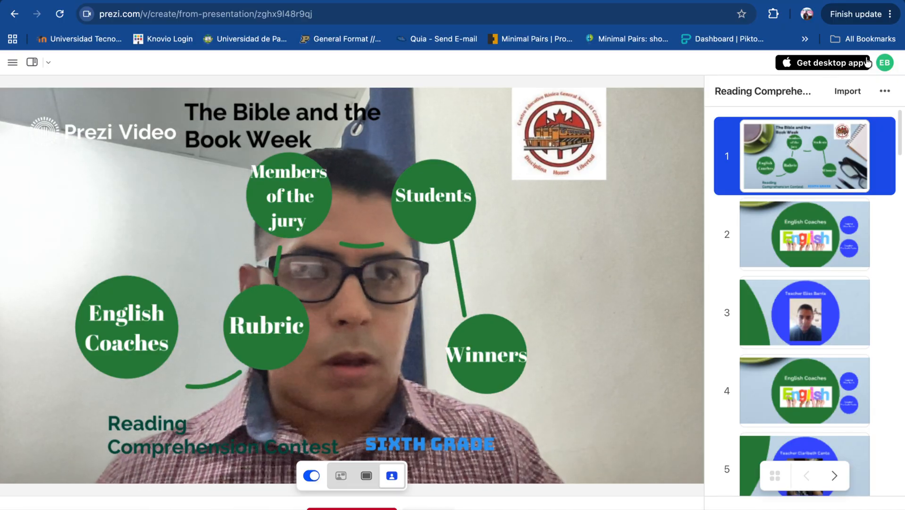
- Load the "My pet" presentation dated Sep 23, 2020 from Prezi and advance to its second slide
left_click(850, 92)
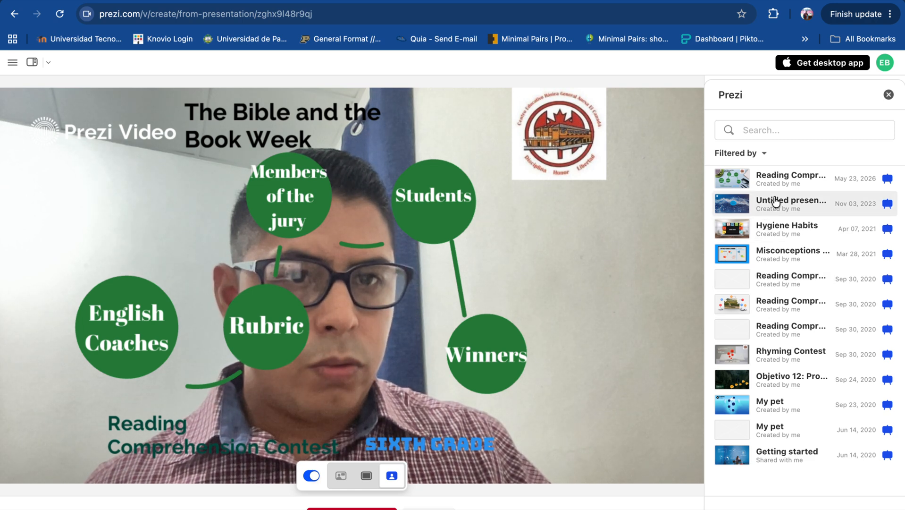
left_click(767, 402)
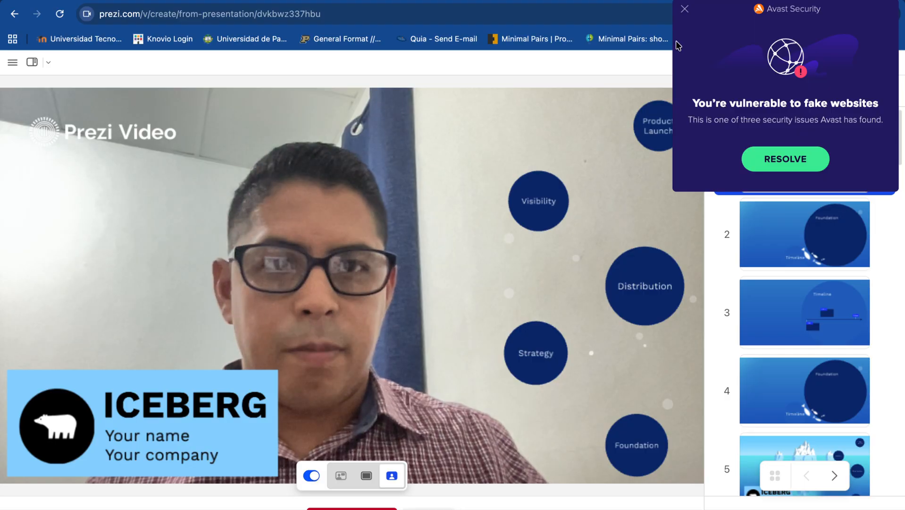
left_click(684, 10)
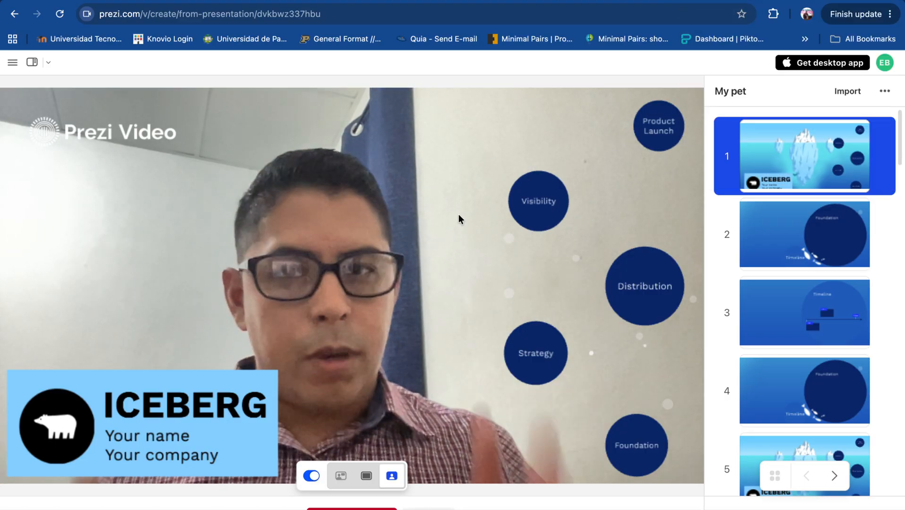
key("Right")
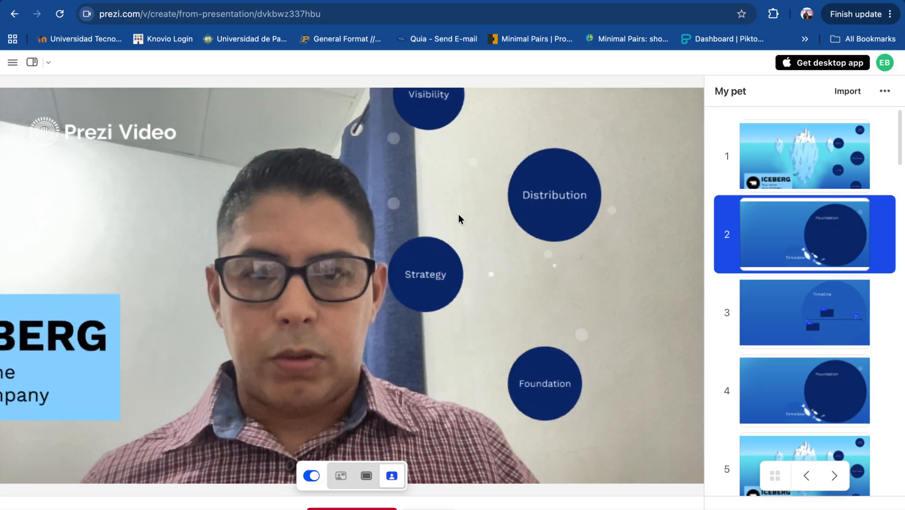
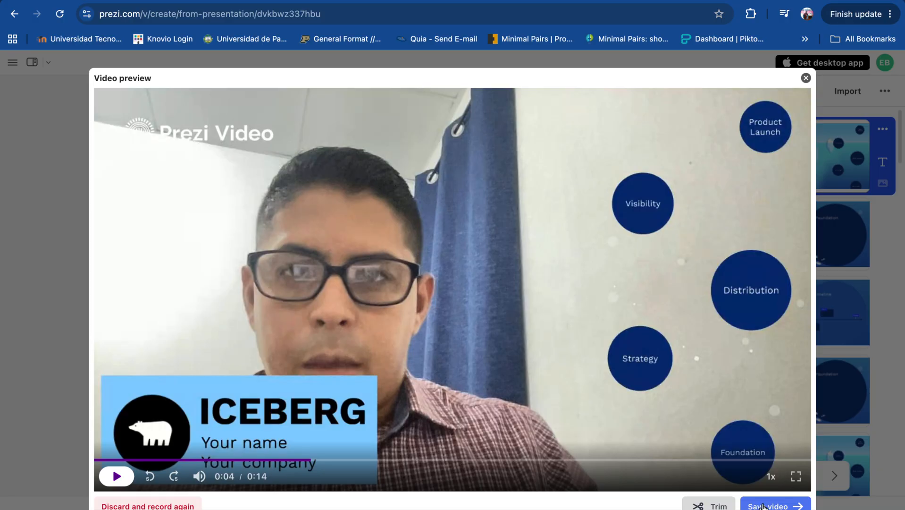
- Save the recorded video and try to download it from its video page
left_click(764, 506)
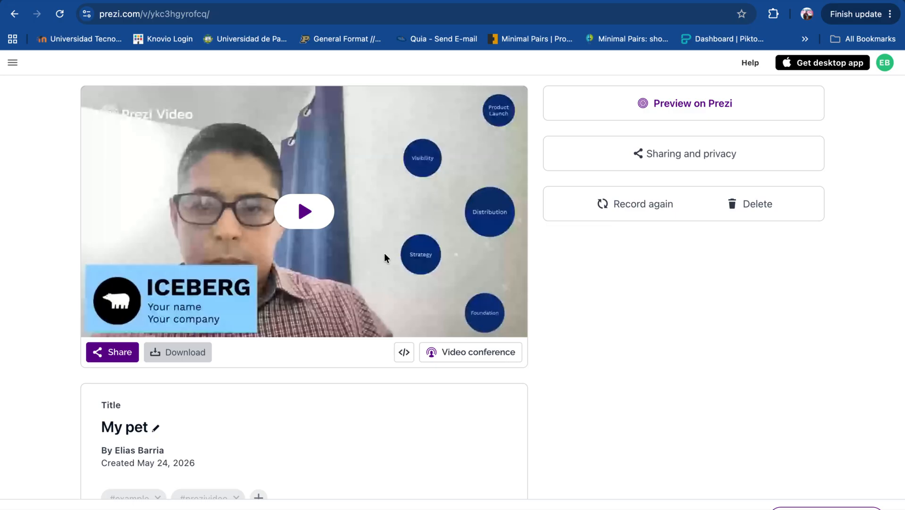
left_click(186, 358)
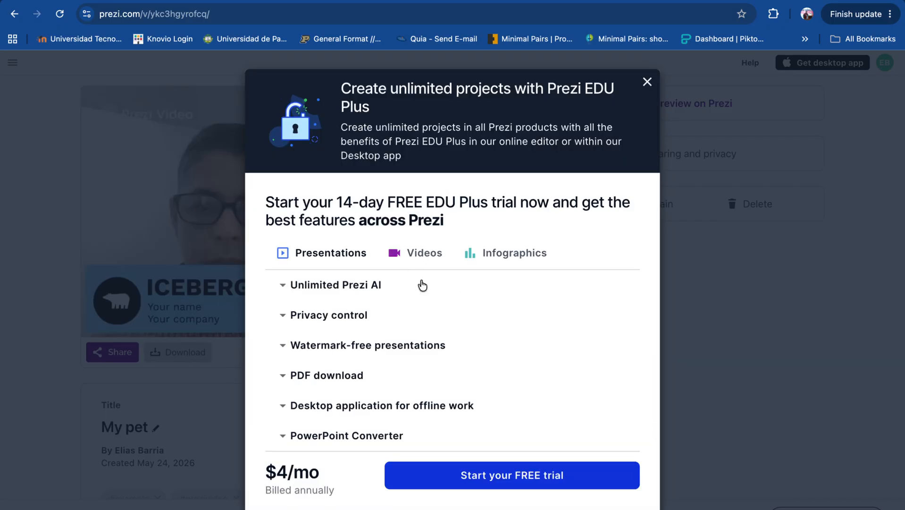
left_click(649, 82)
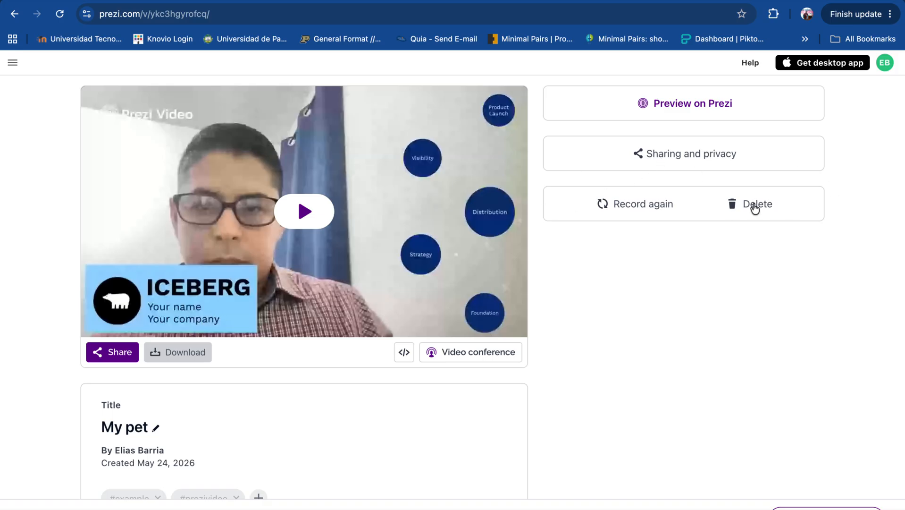
- Open the saved video's sharing and privacy settings and review the available link access options
left_click(106, 354)
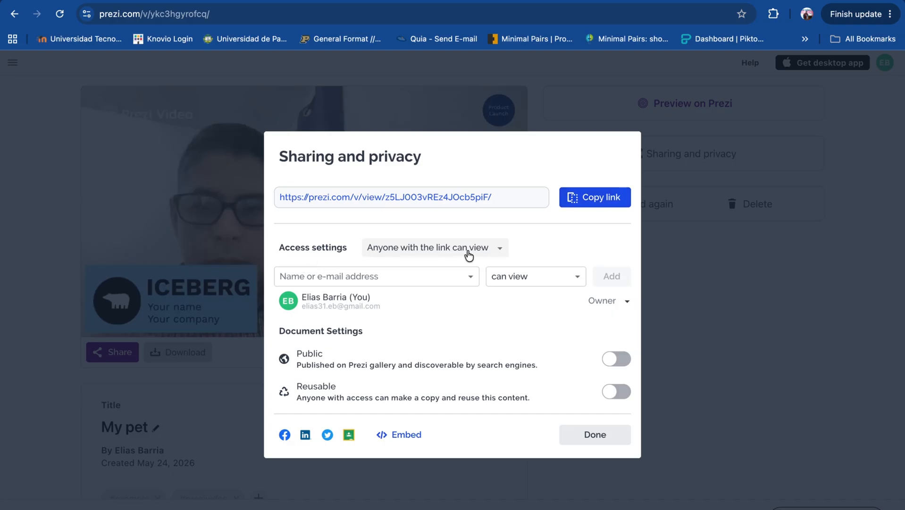
left_click(499, 249)
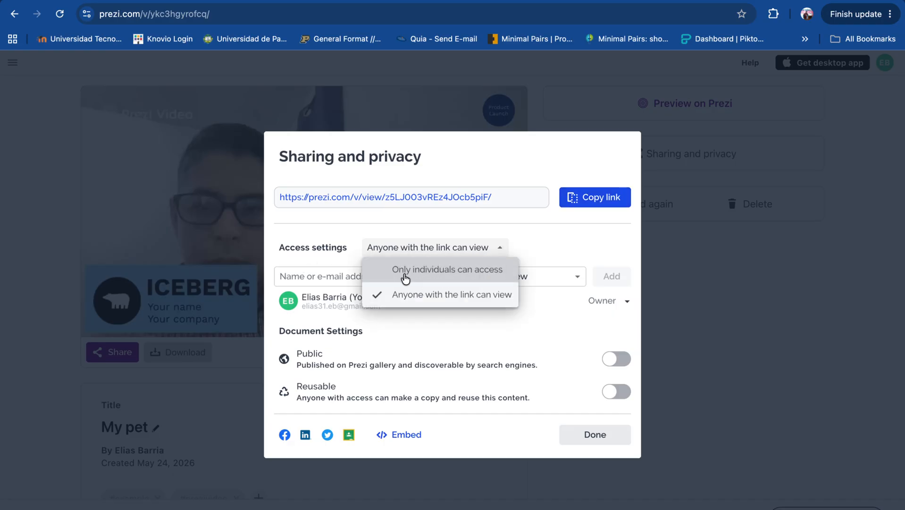
left_click(559, 248)
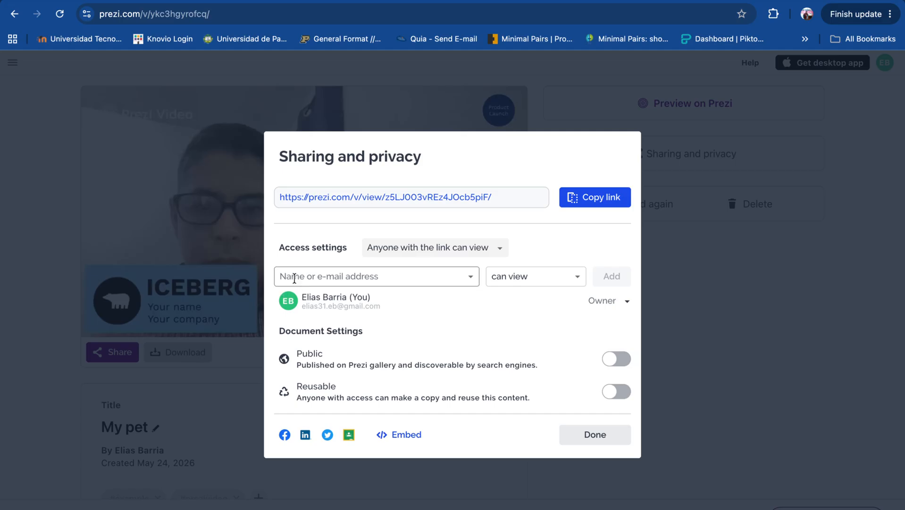
- Share the video with another person by entering the invitee's e-mail address and adding them with "can view" permission
left_click(409, 276)
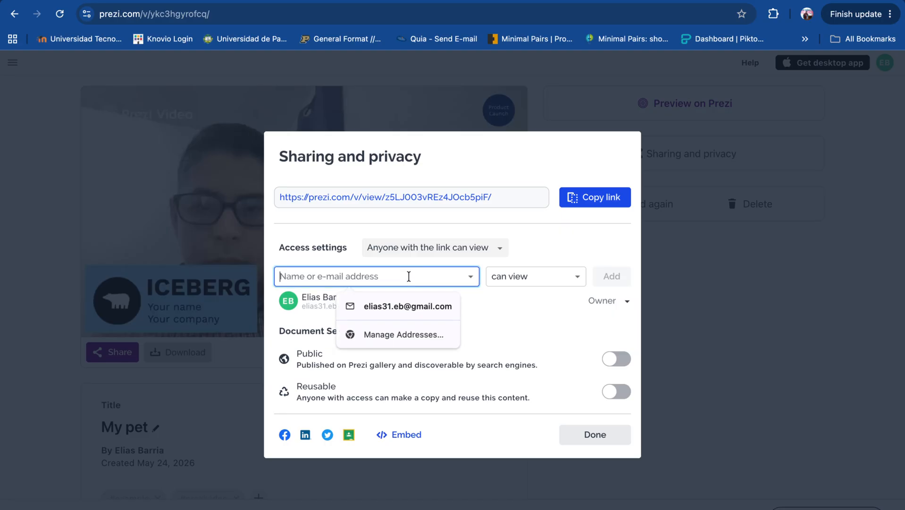
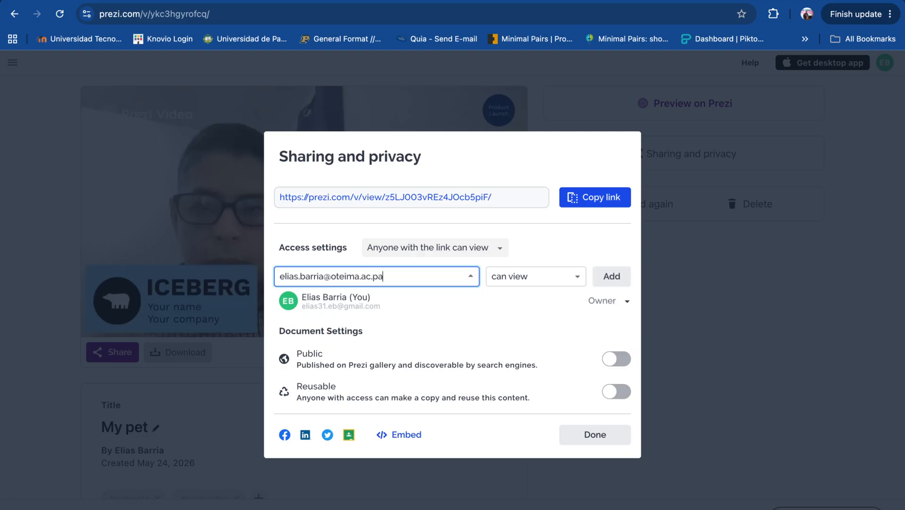
left_click(575, 282)
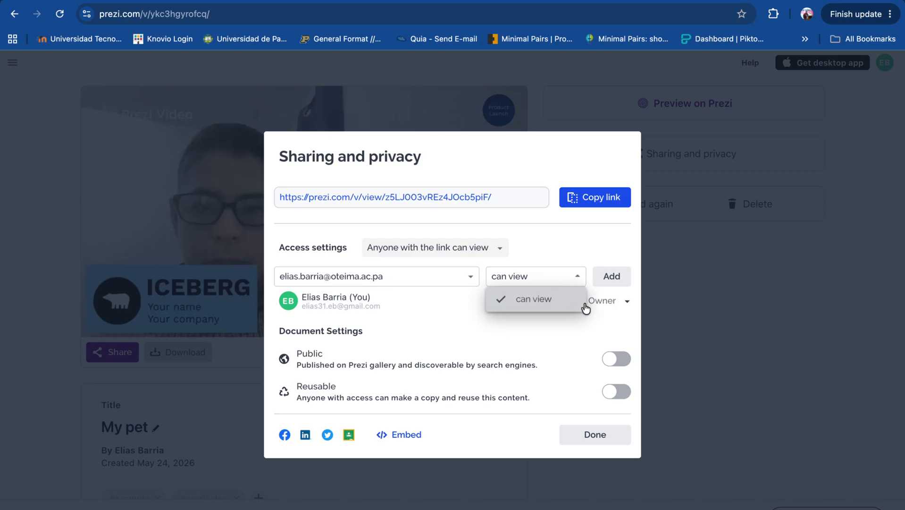
left_click(554, 335)
left_click(613, 278)
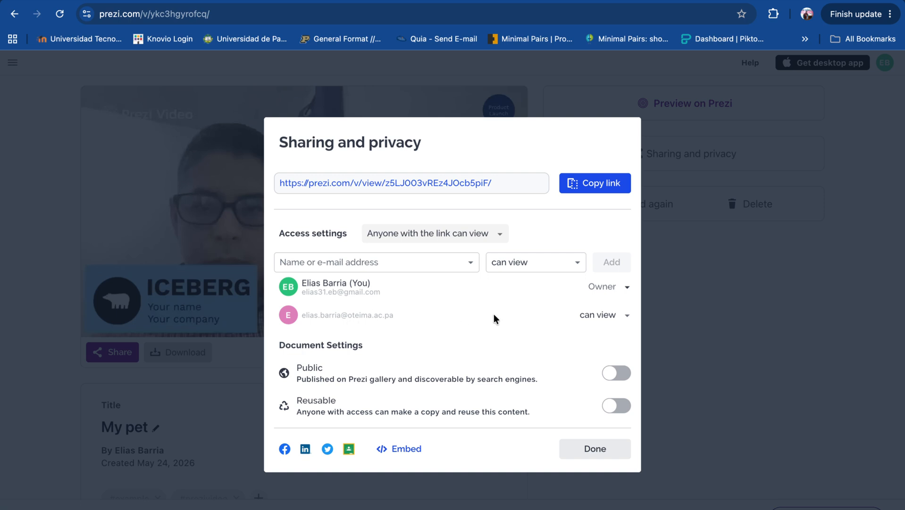
- Review the invited viewer's permission options and the embed option, and close the sharing settings
left_click(627, 315)
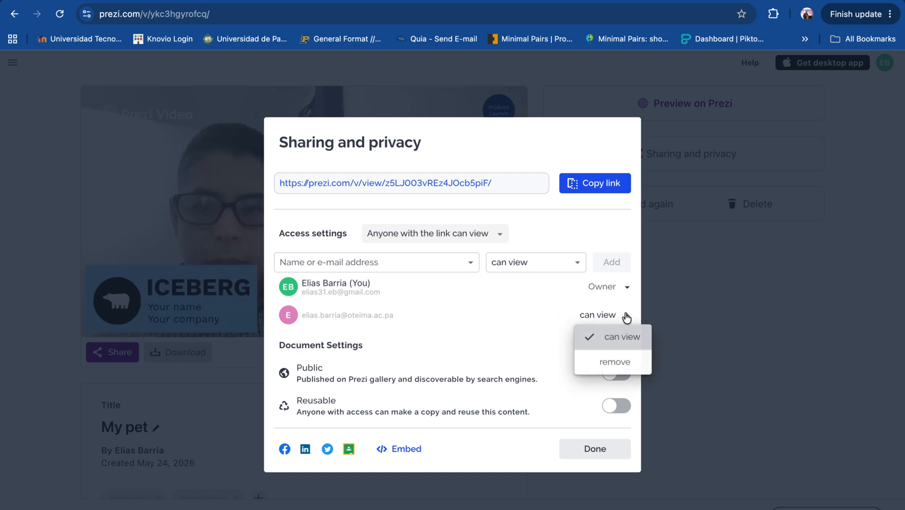
left_click(556, 351)
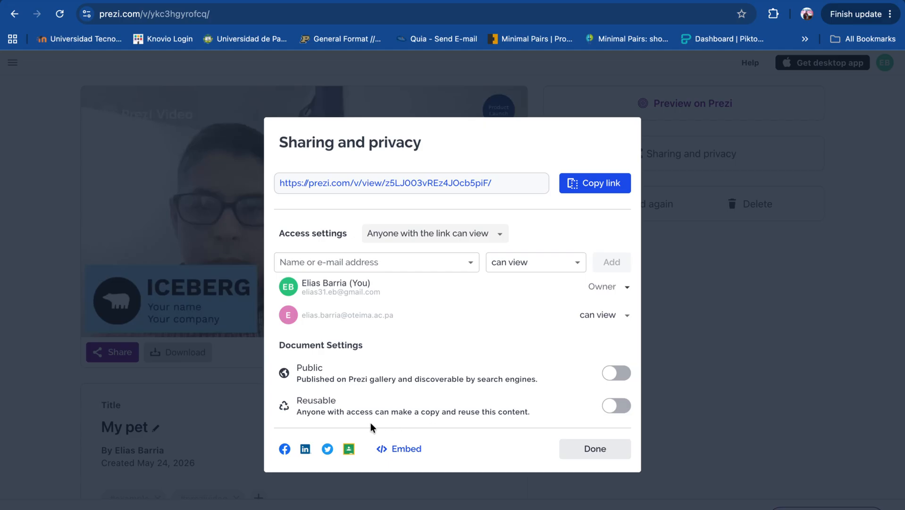
left_click(397, 445)
left_click(585, 454)
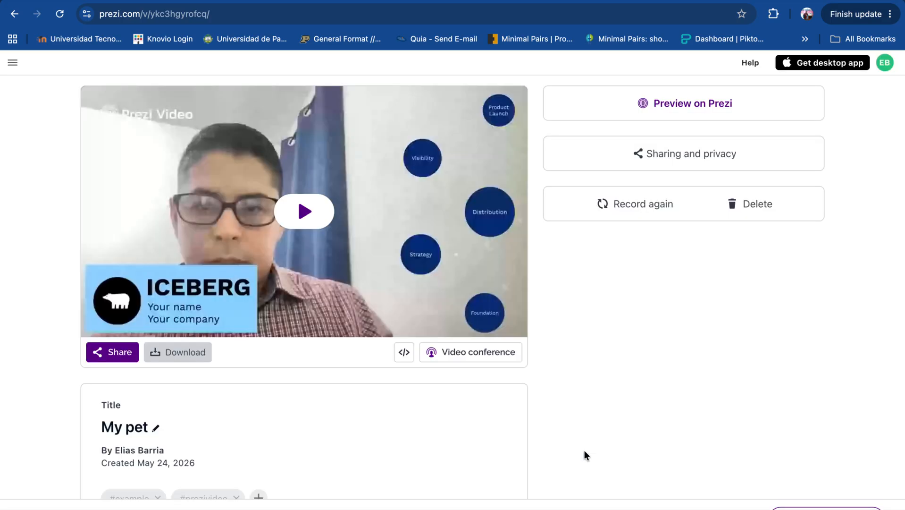